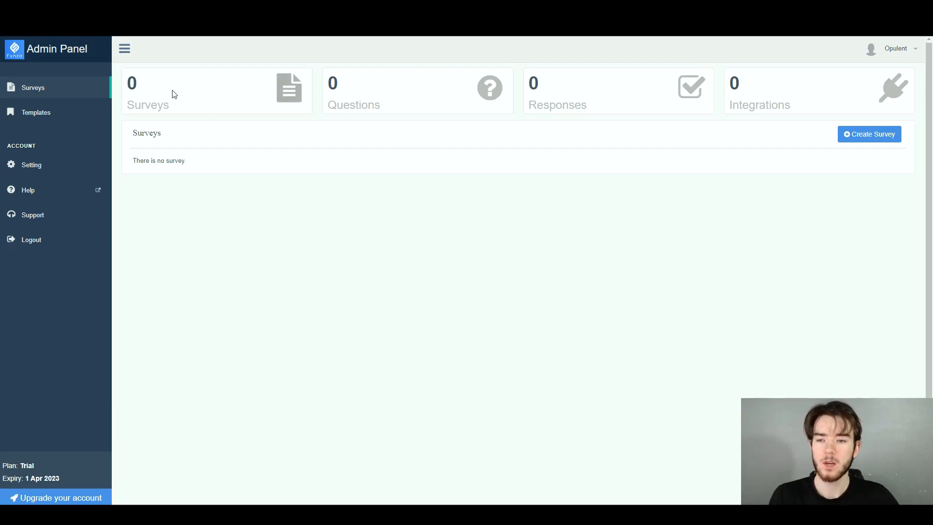
Create a new survey with the form name "Reviews".
double_click(142, 86)
click(359, 105)
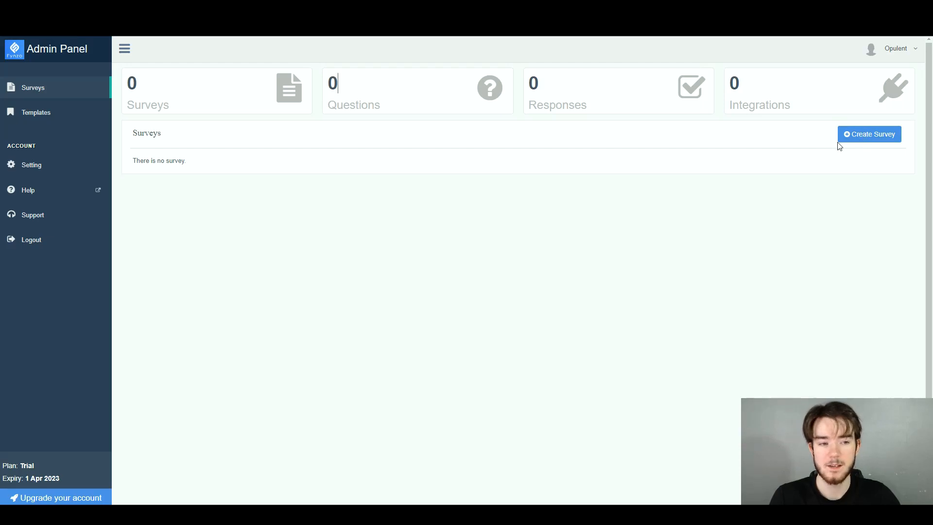
click(873, 136)
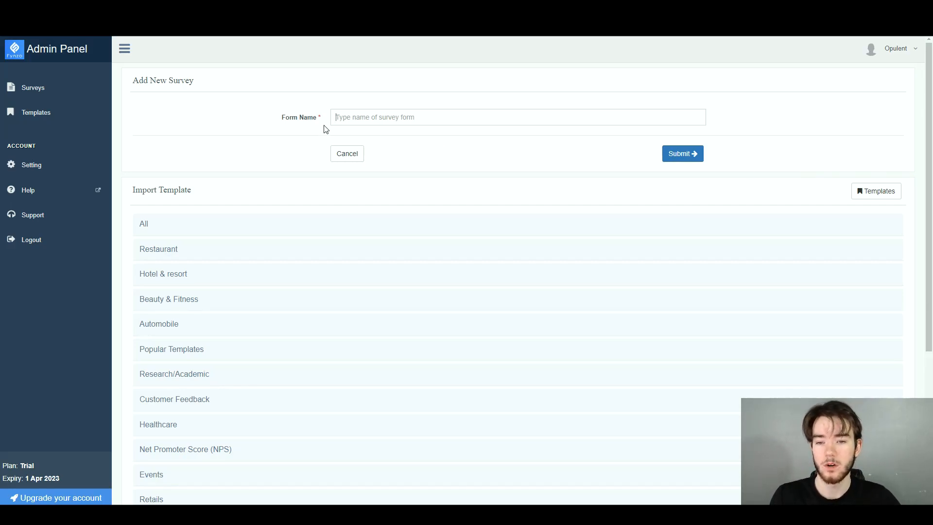
click(353, 119)
text(Reviews)
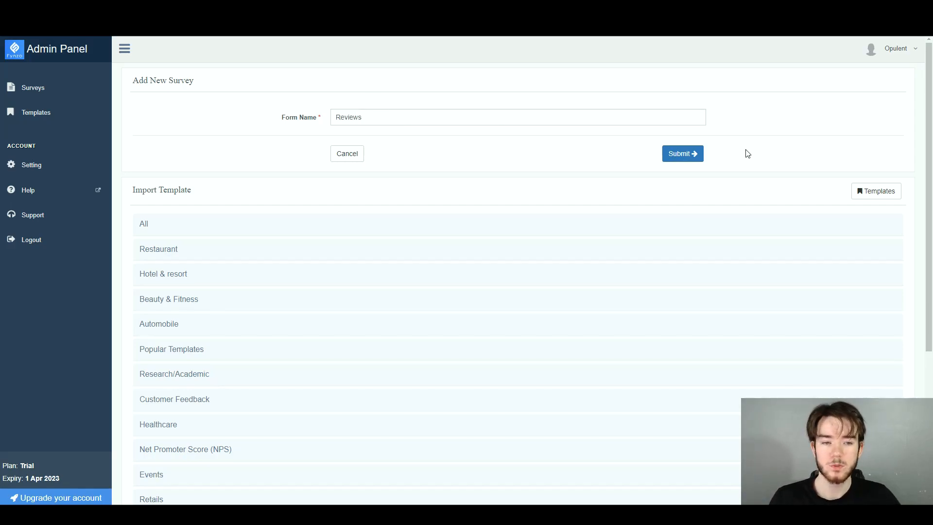
click(680, 154)
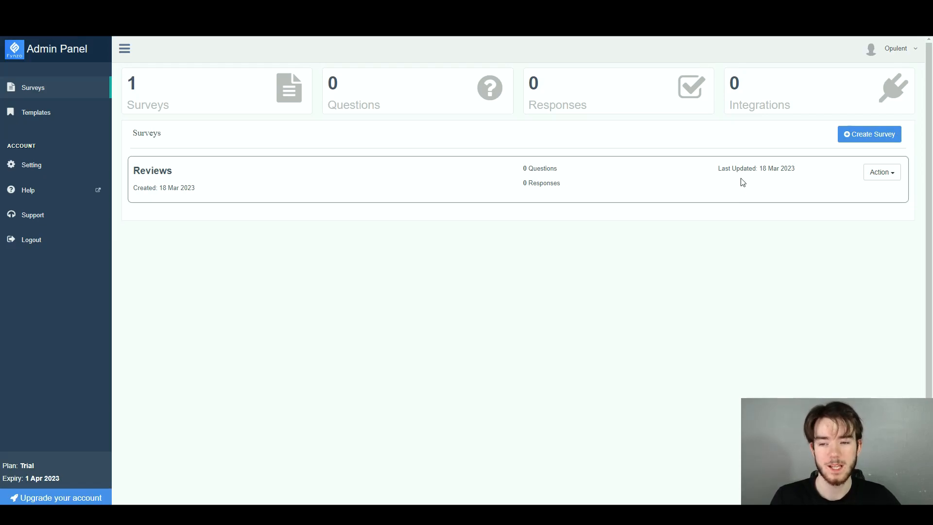
Start another new survey and look through the template categories available for import.
click(847, 140)
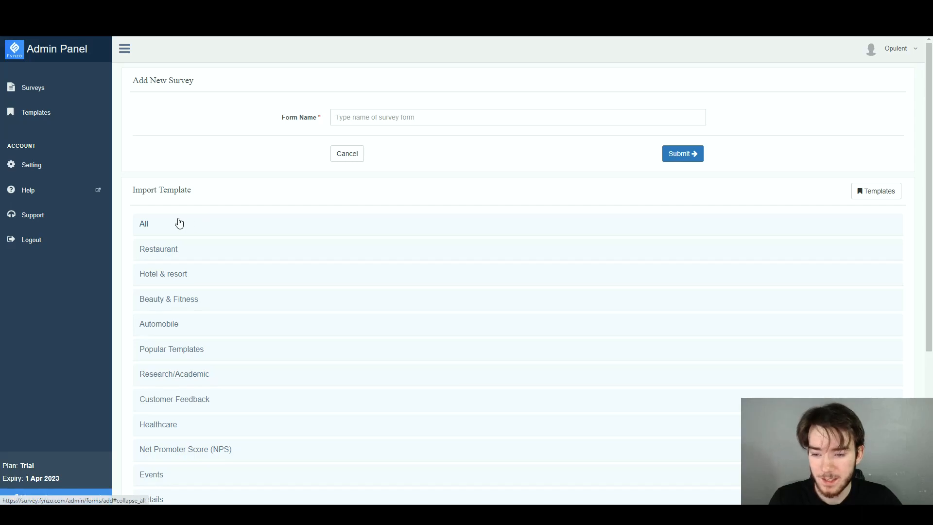
scroll(179, 223, down, 2)
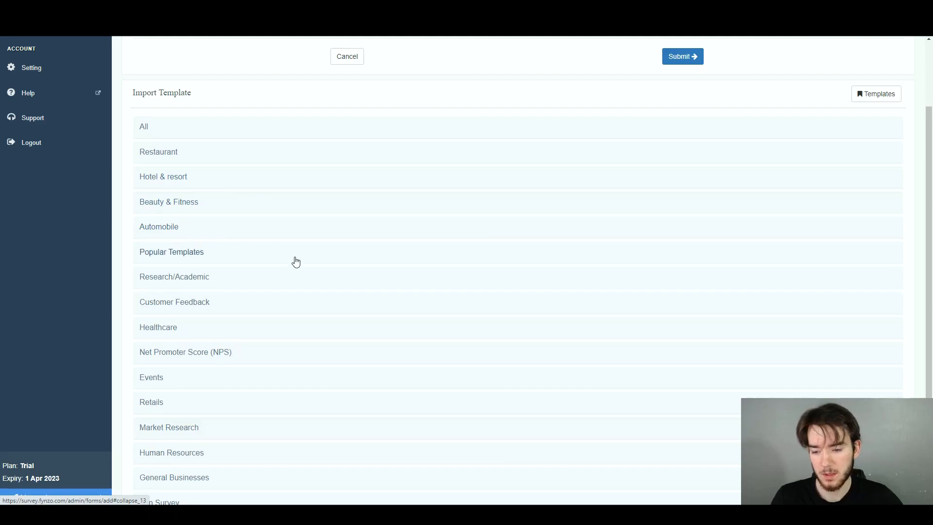
scroll(189, 379, down, 3)
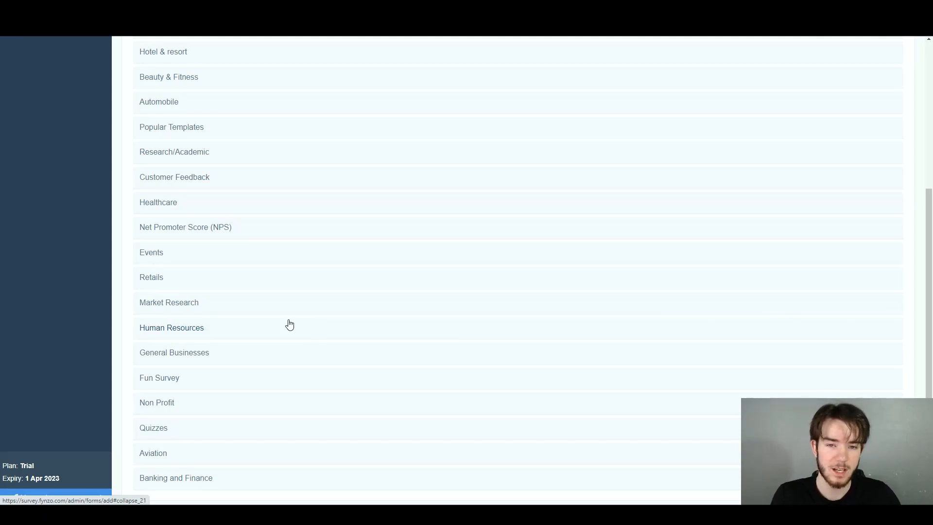
scroll(289, 325, up, 3)
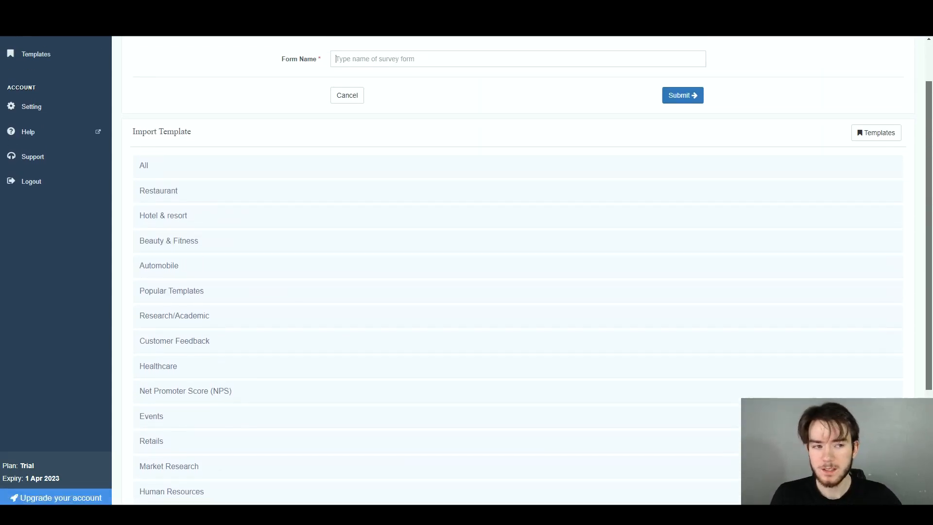
drag(931, 326, 931, 332)
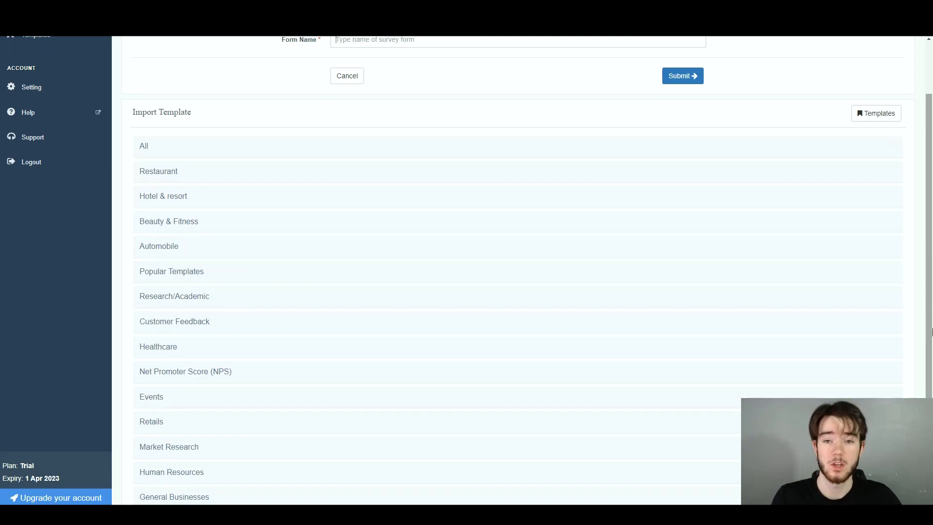
drag(932, 332, 931, 283)
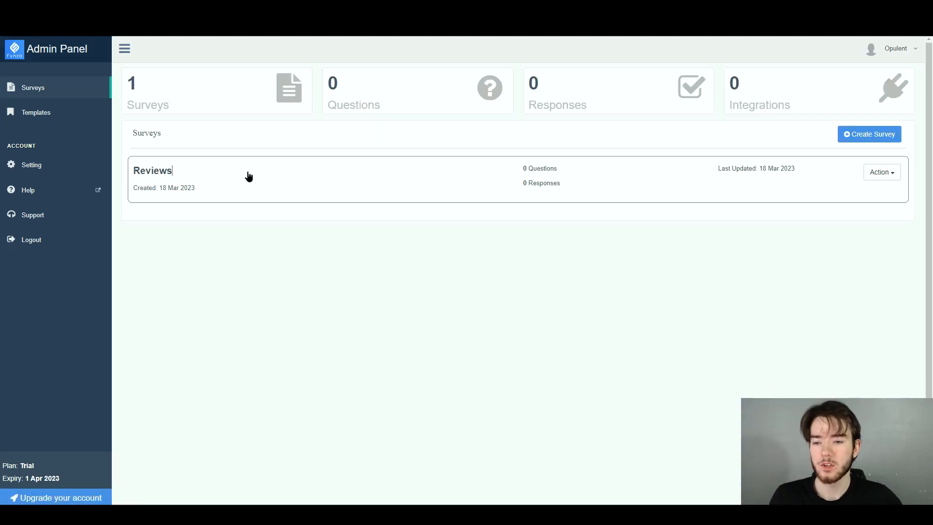
Open the Reviews survey, view its form design options, and return to the form's question list.
click(248, 176)
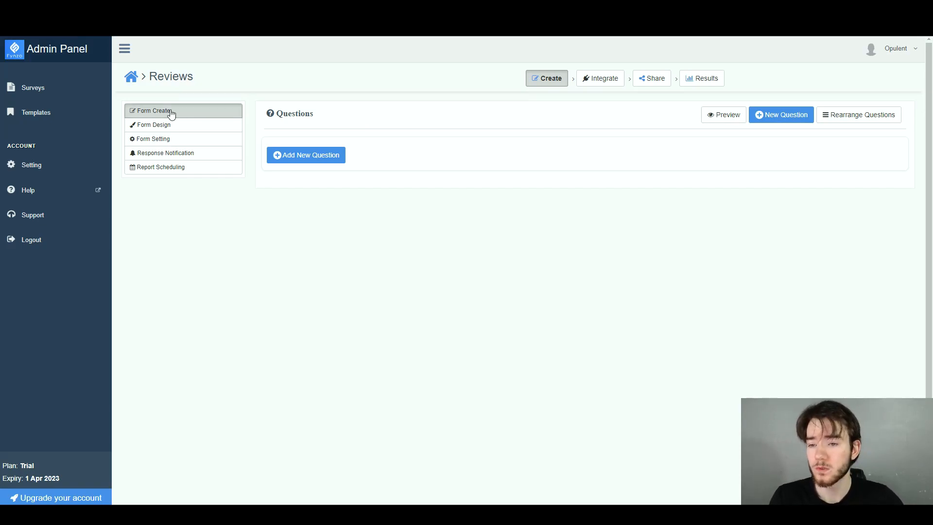
click(188, 128)
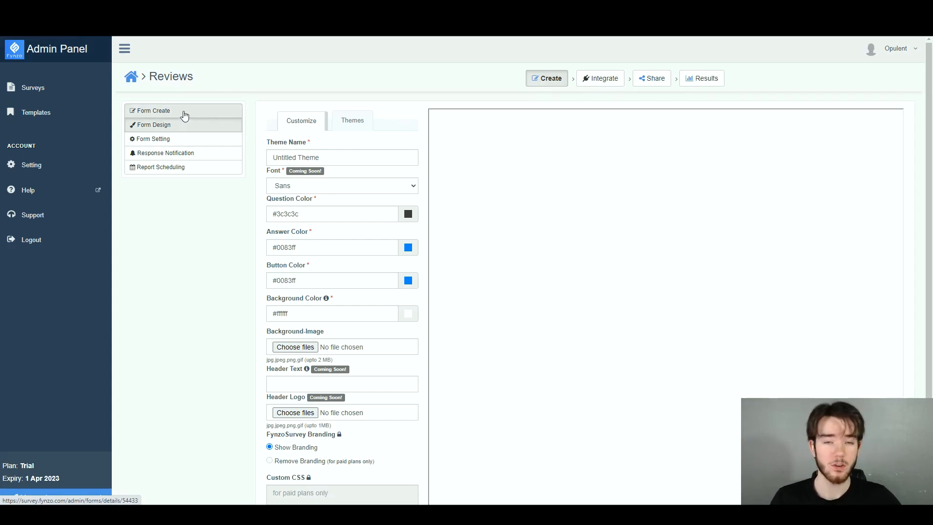
click(191, 112)
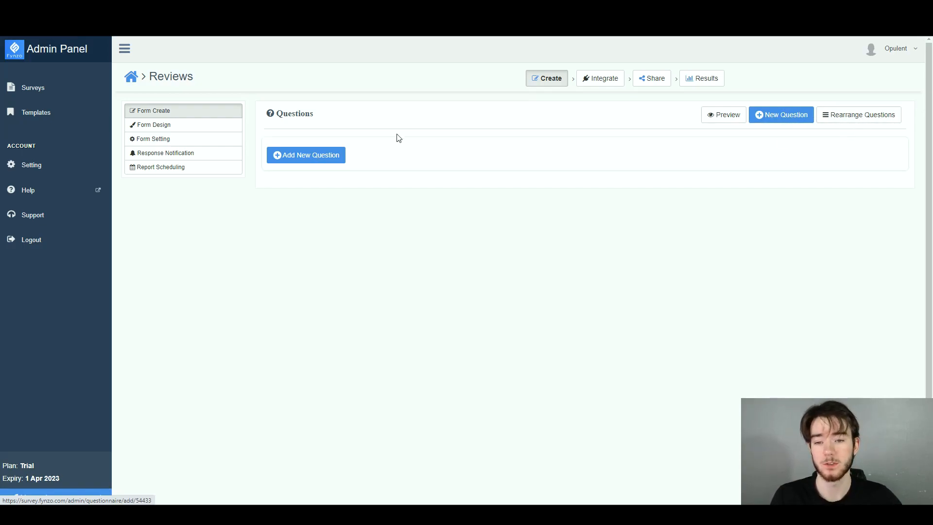
Add the multiple-choice question "What is the best ice cream flavour?" with the choices Chocolate, Vanilla and Strawberry.
click(301, 156)
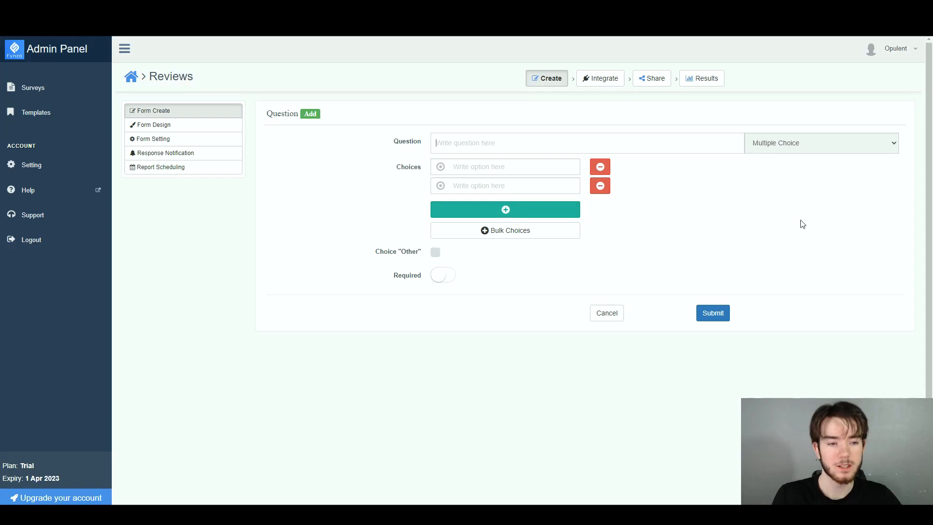
click(874, 144)
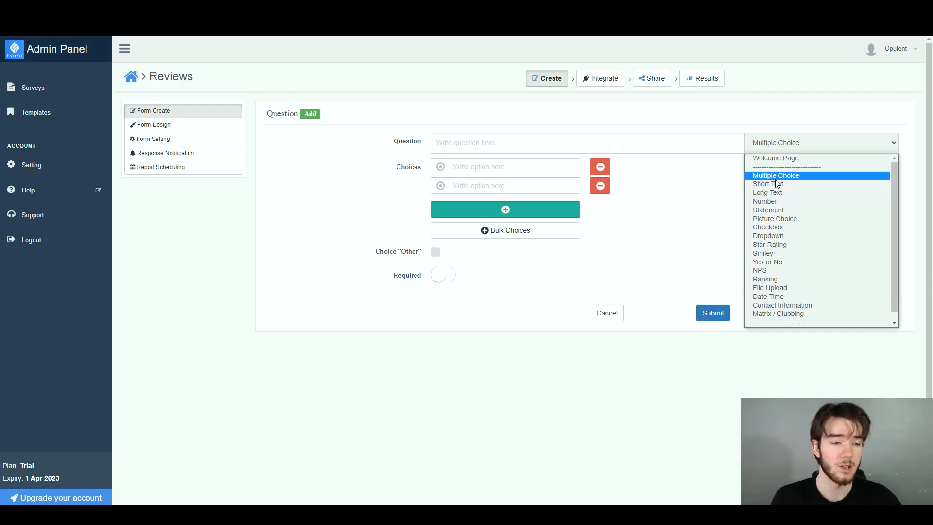
click(686, 199)
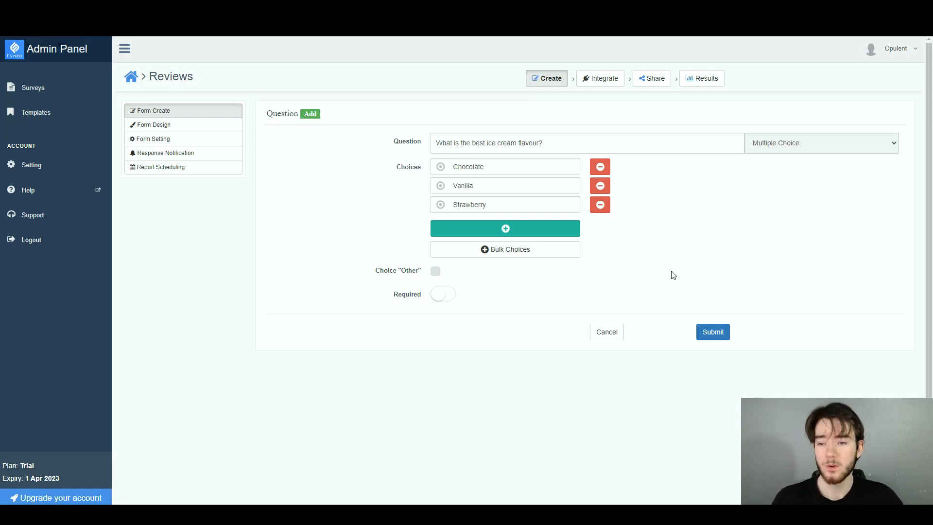
click(715, 332)
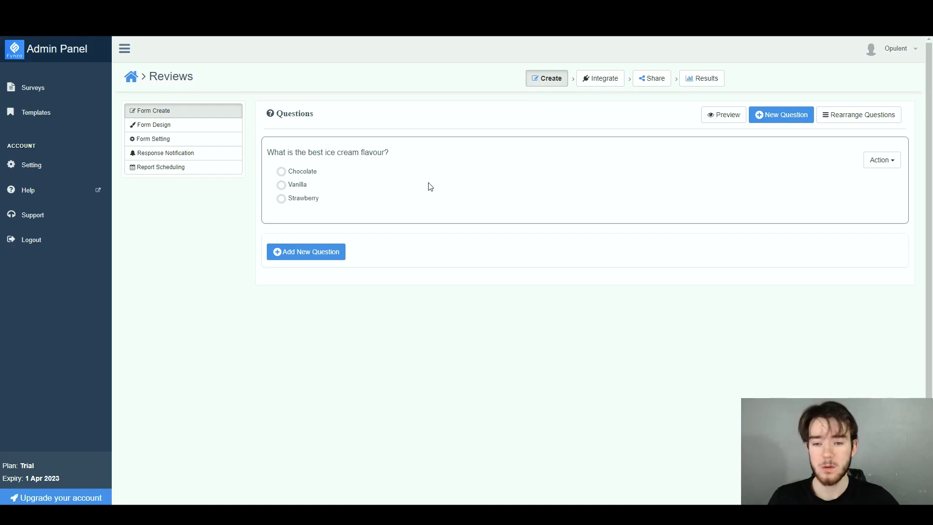
Add a required checkbox question "What is the better colour?" with the choices Red and Blue.
click(330, 250)
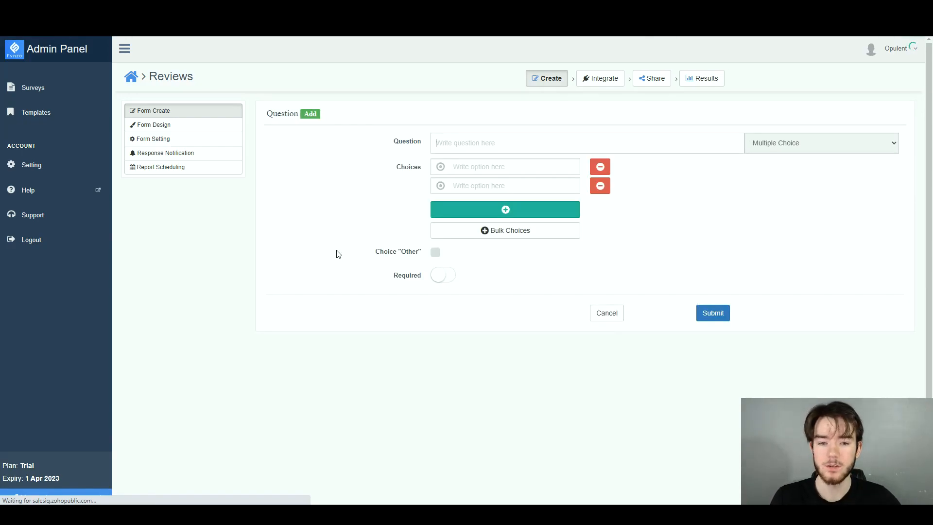
click(791, 147)
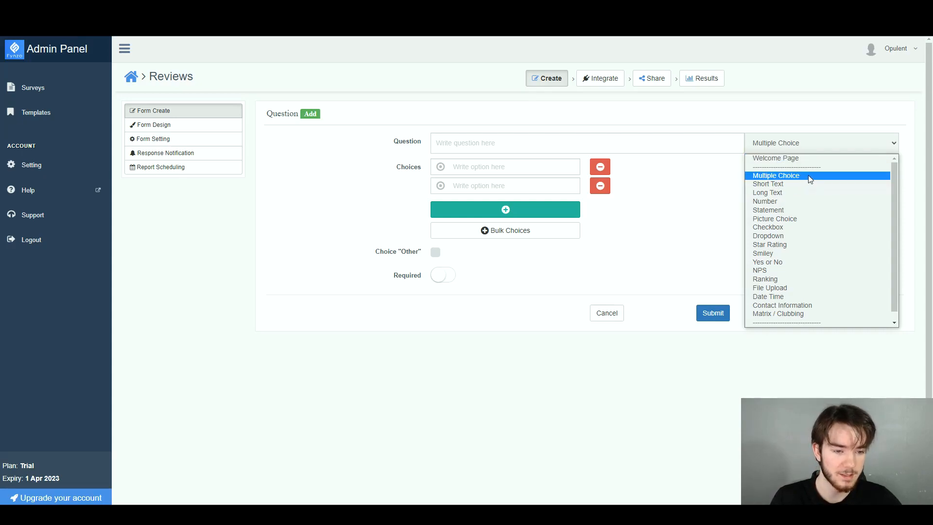
click(788, 226)
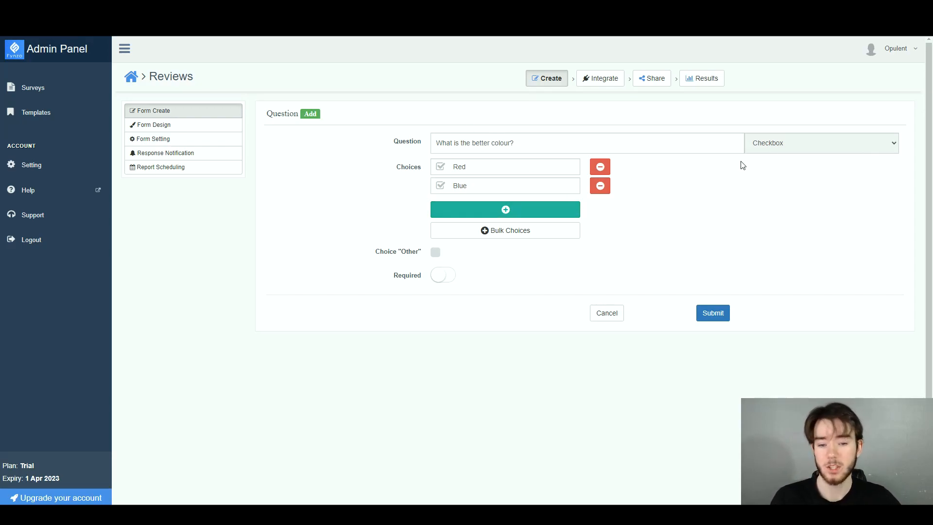
click(449, 275)
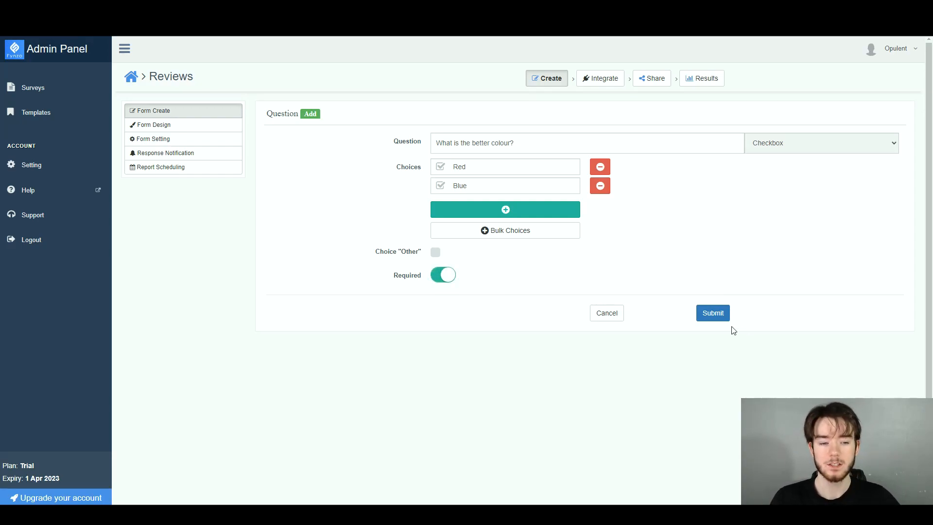
click(712, 312)
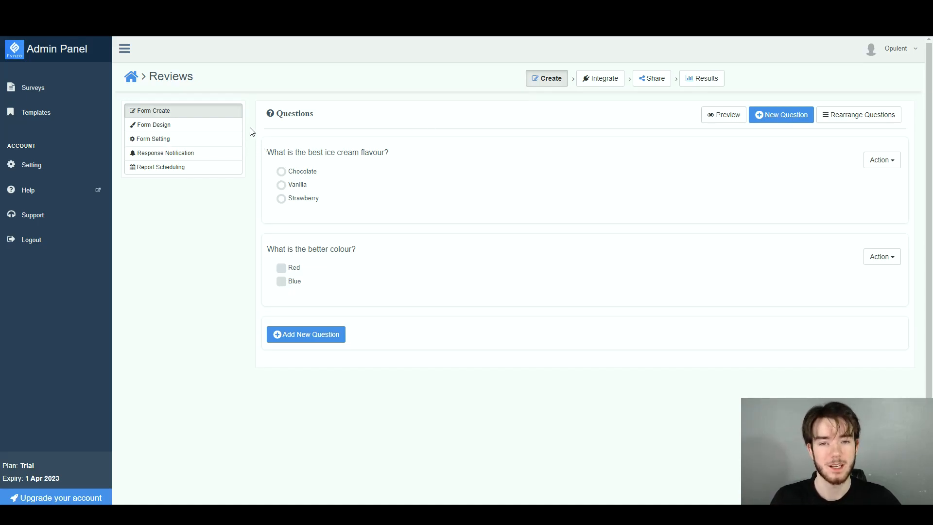
In the form design, set the answer color to #ff0000 and the button color to #f60000.
click(217, 130)
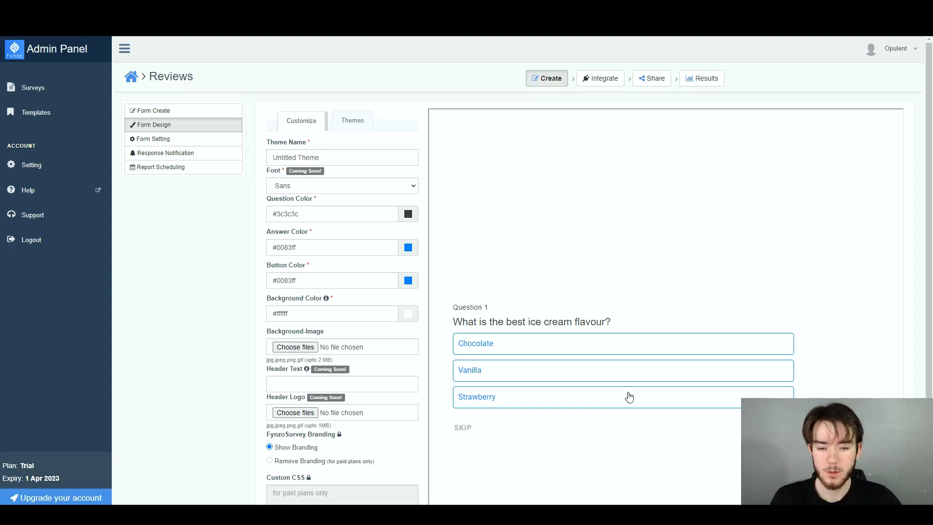
scroll(547, 295, down, 2)
scroll(546, 298, up, 2)
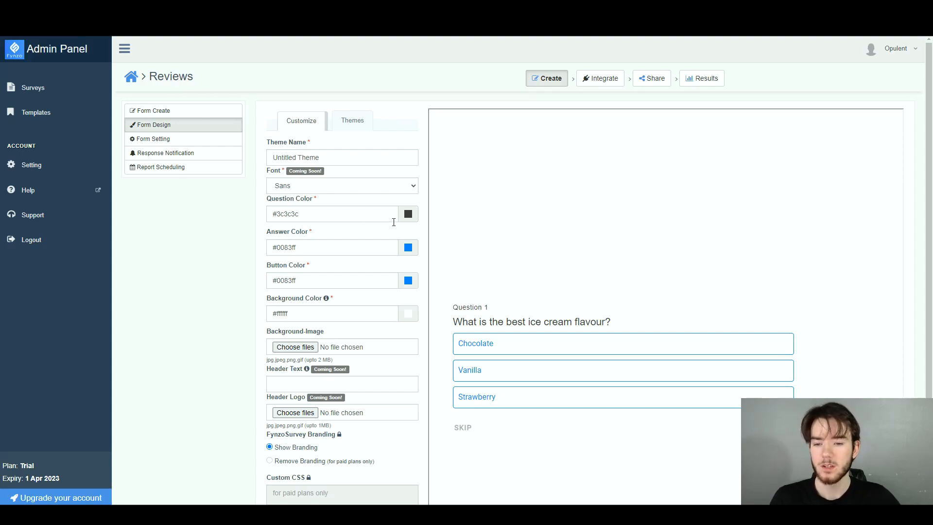
click(408, 248)
drag(407, 272, 406, 259)
click(408, 281)
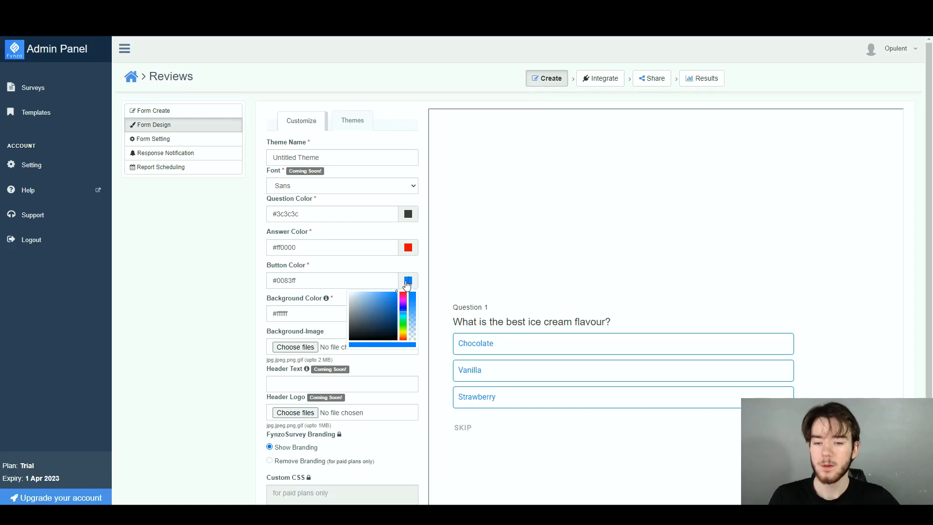
drag(403, 311, 410, 275)
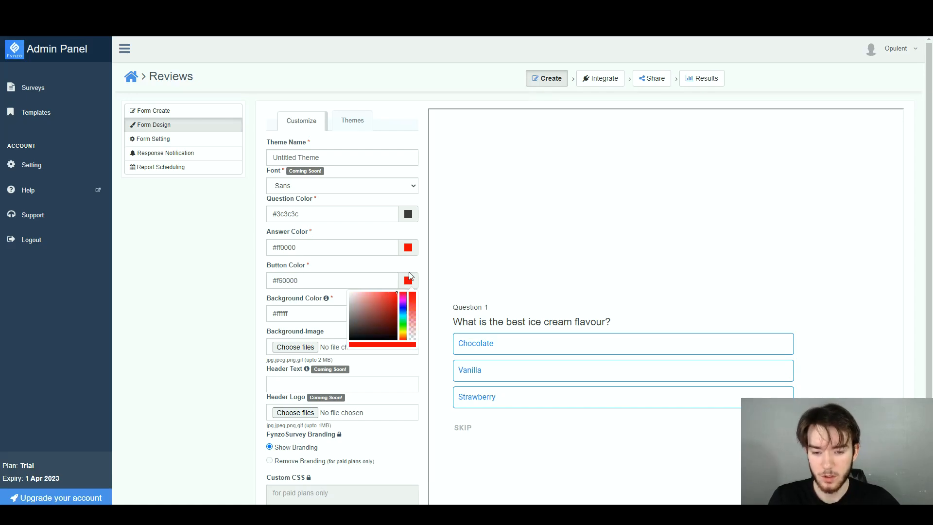
click(418, 263)
Submit and apply the customized theme to the Reviews form.
scroll(359, 334, down, 3)
click(309, 433)
scroll(371, 411, down, 3)
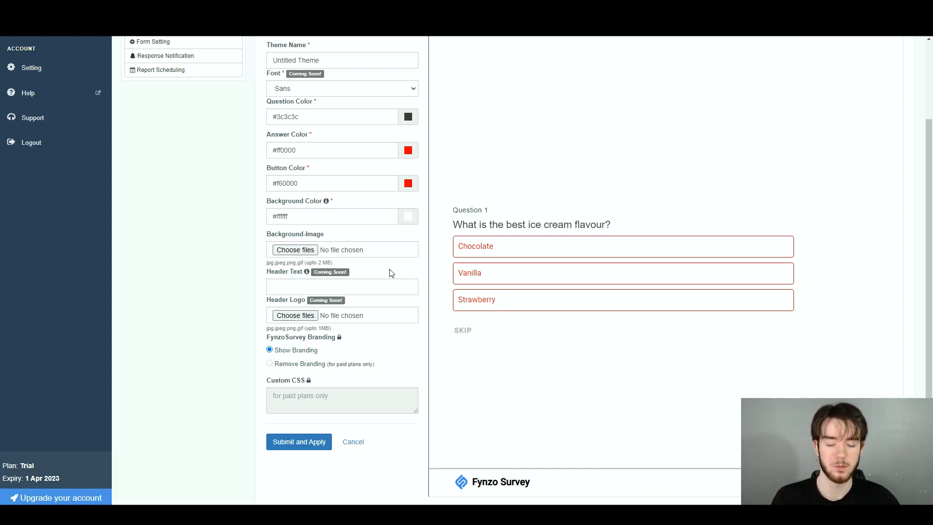
scroll(392, 273, up, 2)
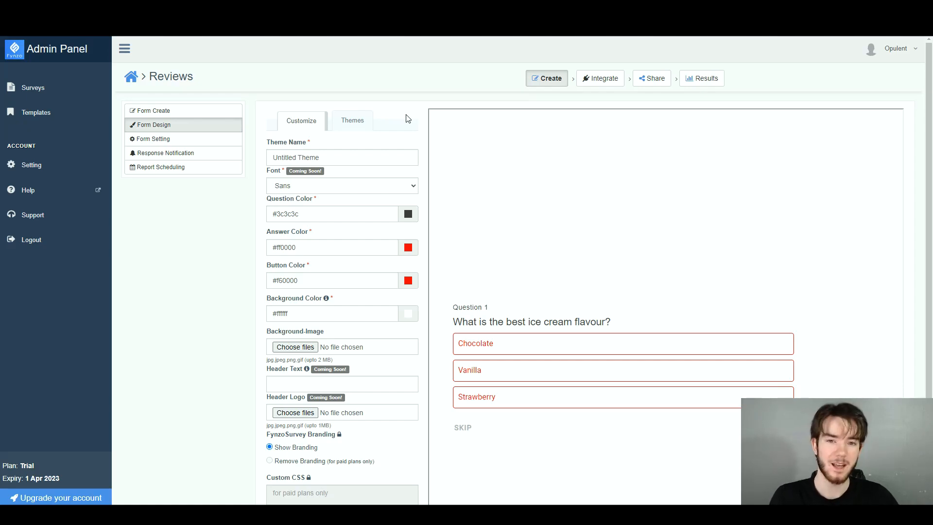
Look over the saved and public themes, and view the Reviews form's general settings.
click(352, 121)
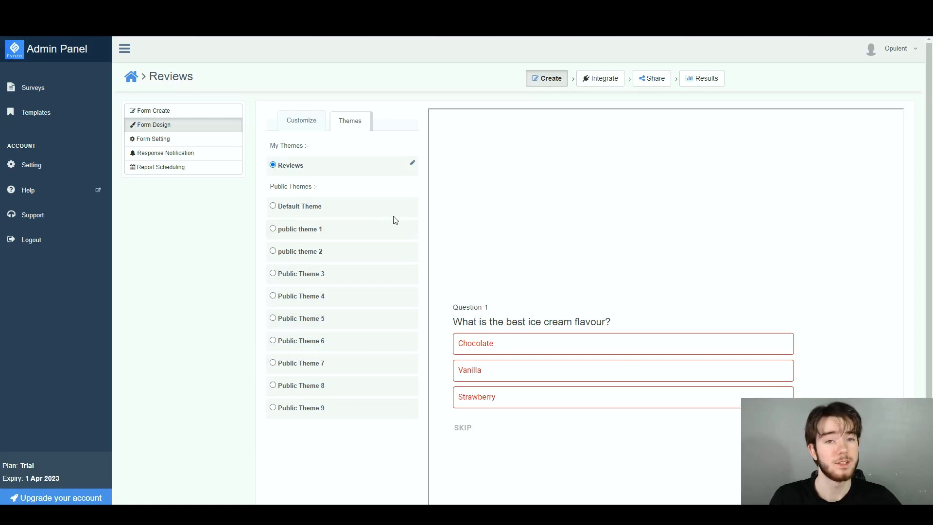
click(191, 141)
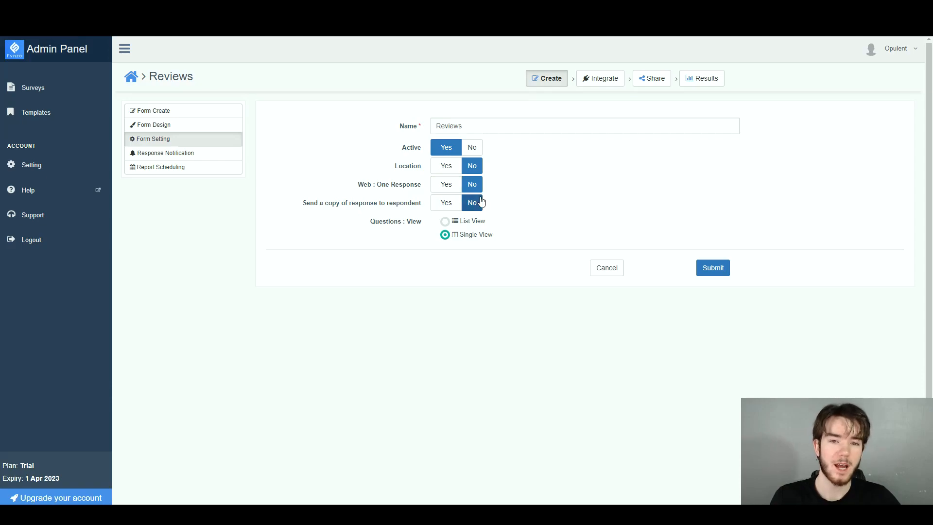
Create a response notification named "Notify me" that sends an alert by email to the recipient's address.
click(217, 152)
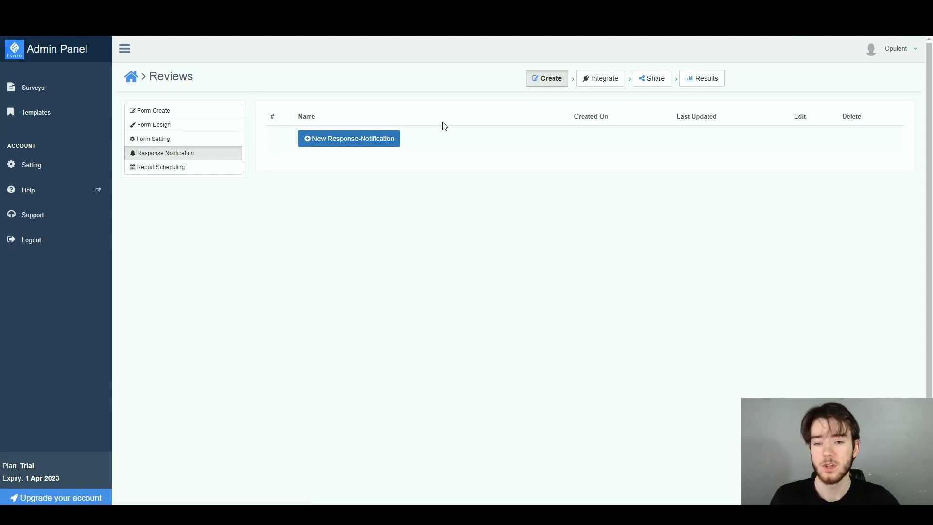
click(385, 144)
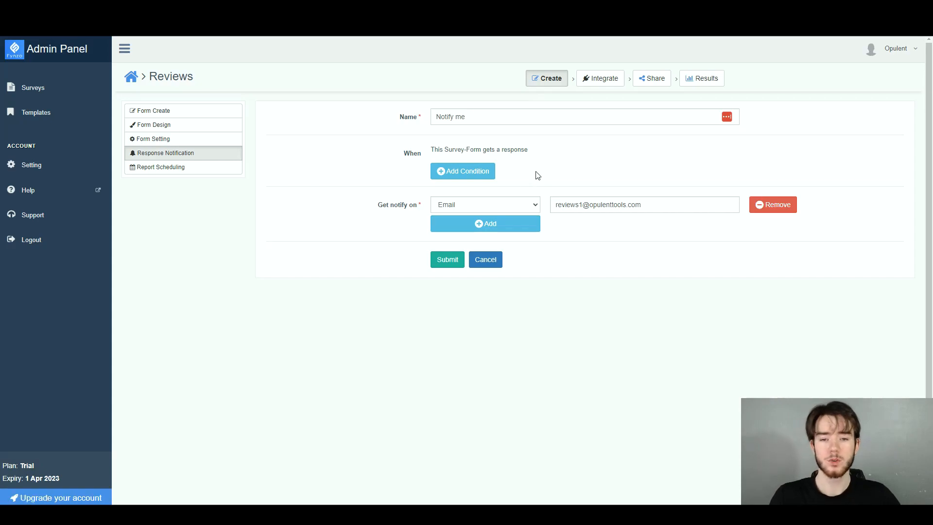
click(456, 261)
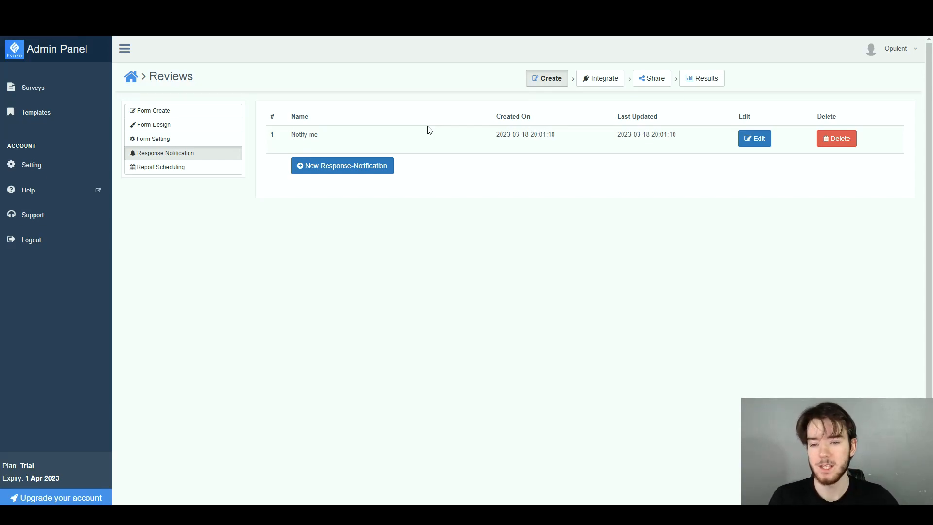
Return to the form's questions and view the integrations available for the Reviews survey.
click(177, 112)
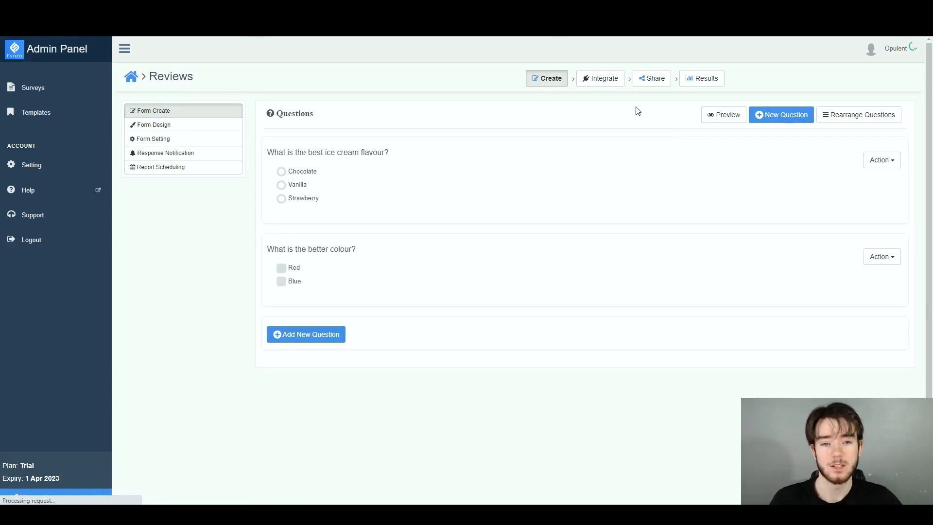
click(603, 80)
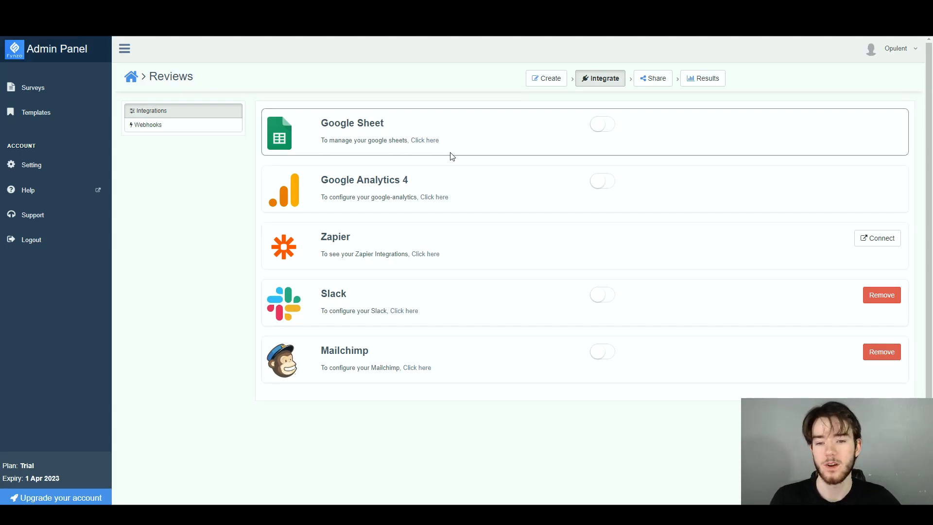
Review the web sharing options for the Reviews survey: the survey link, QR code and embed code.
click(601, 128)
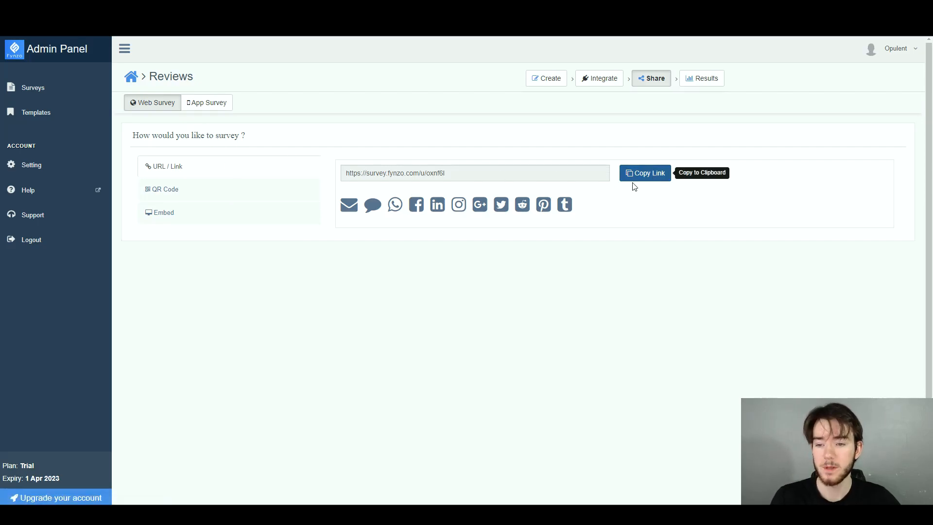
click(179, 190)
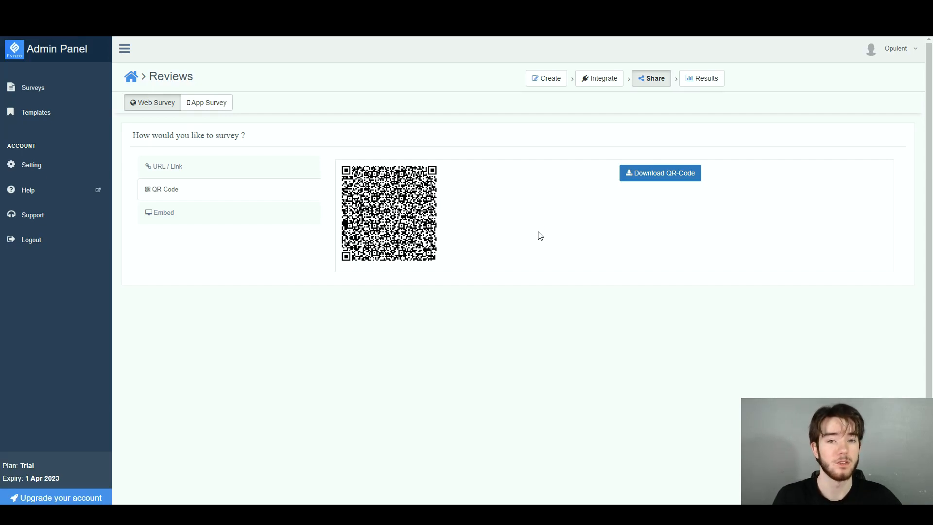
click(230, 220)
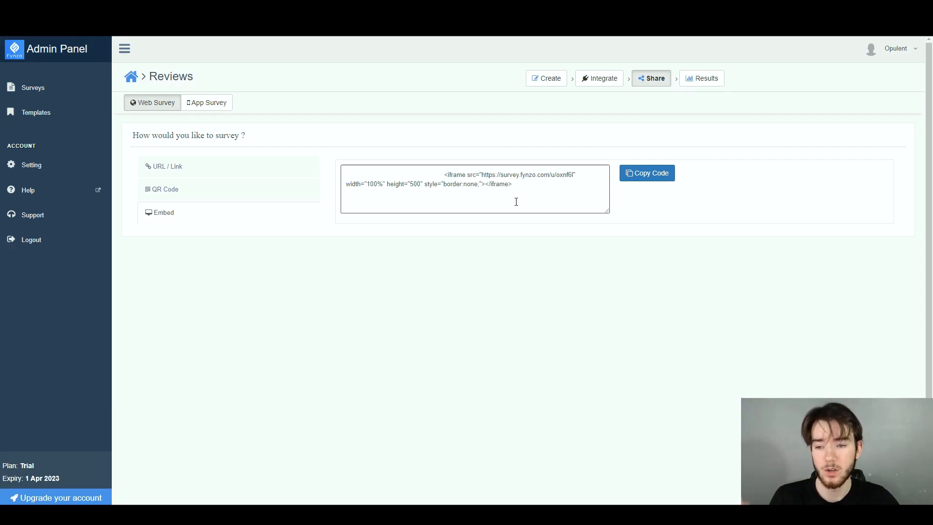
click(206, 168)
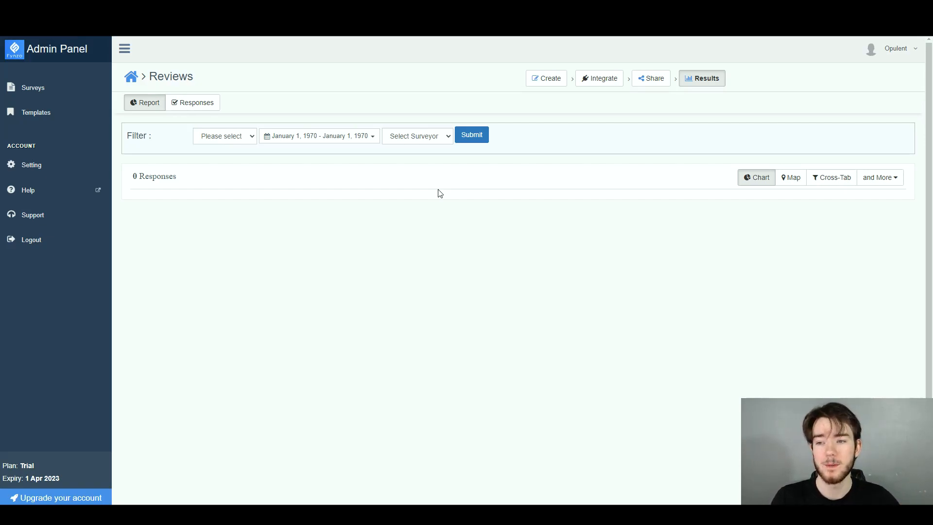
Return to the surveys overview and look over the account's survey and question totals and the list of surveys.
click(52, 88)
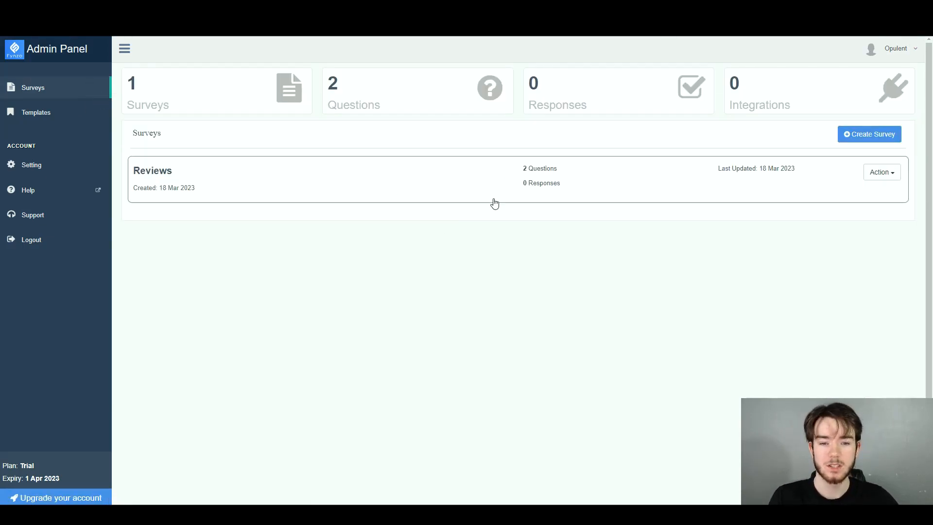
drag(329, 88, 342, 84)
drag(183, 87, 127, 83)
click(287, 143)
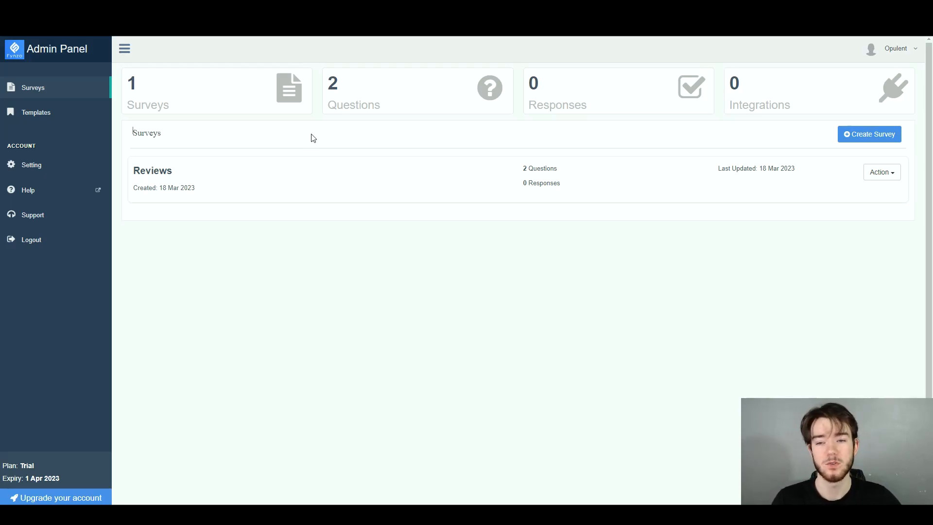
Browse the survey templates for the Hotel & resort category and preview the Hotel Guest Feedback template.
click(68, 121)
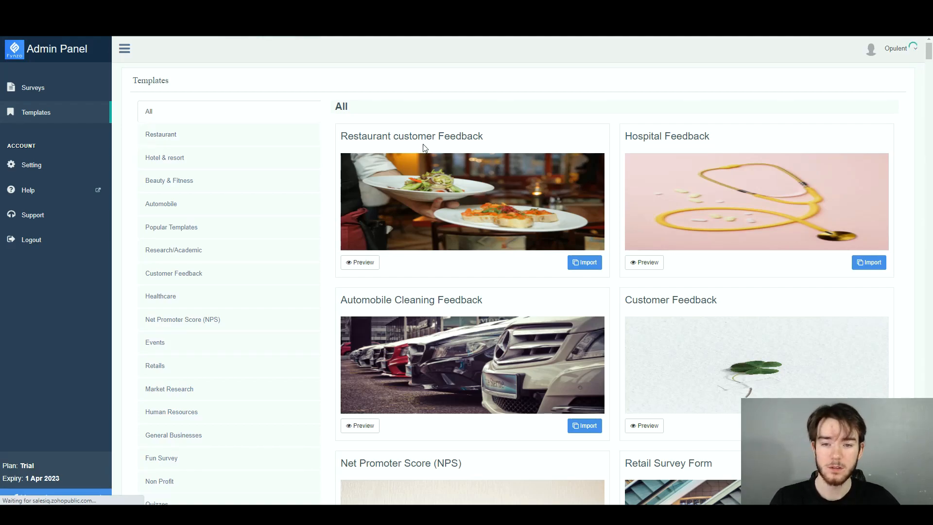
click(241, 167)
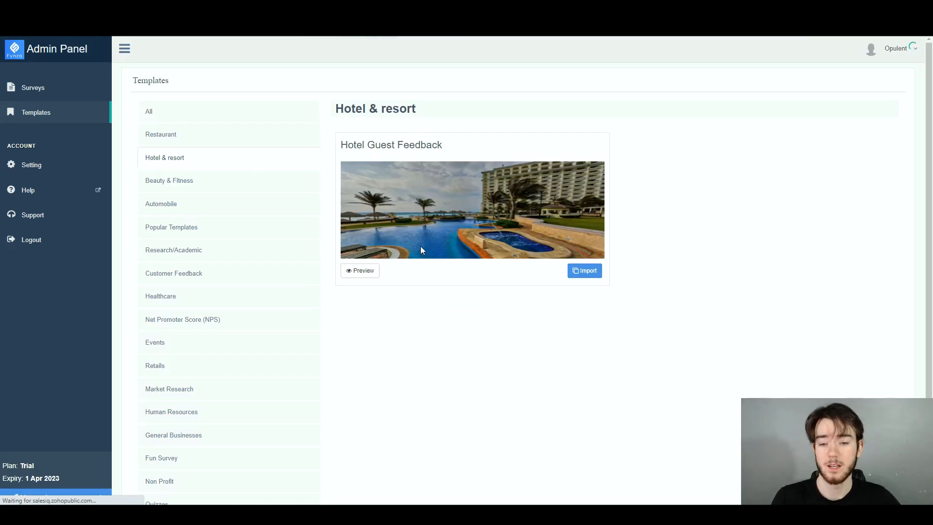
click(370, 267)
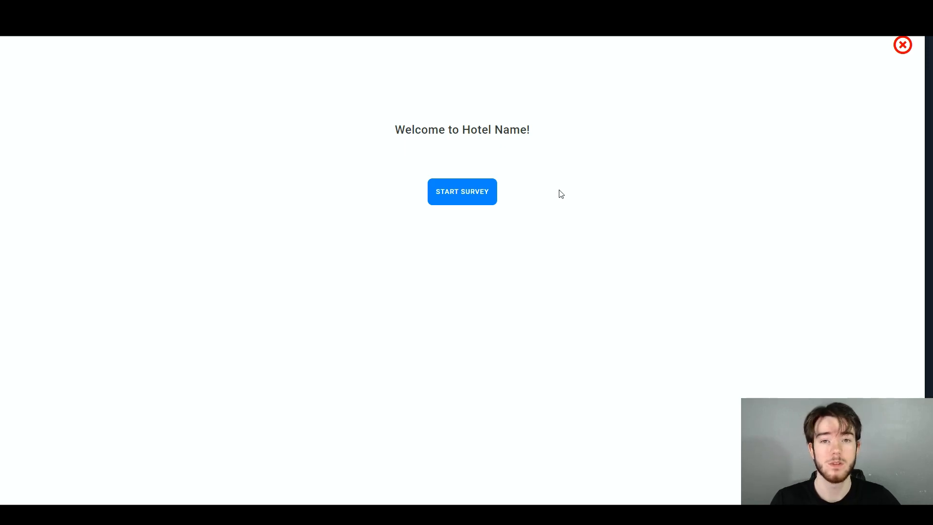
Try out the previewed hotel survey, rating the check-in process four out of five and room service three out of five.
click(481, 194)
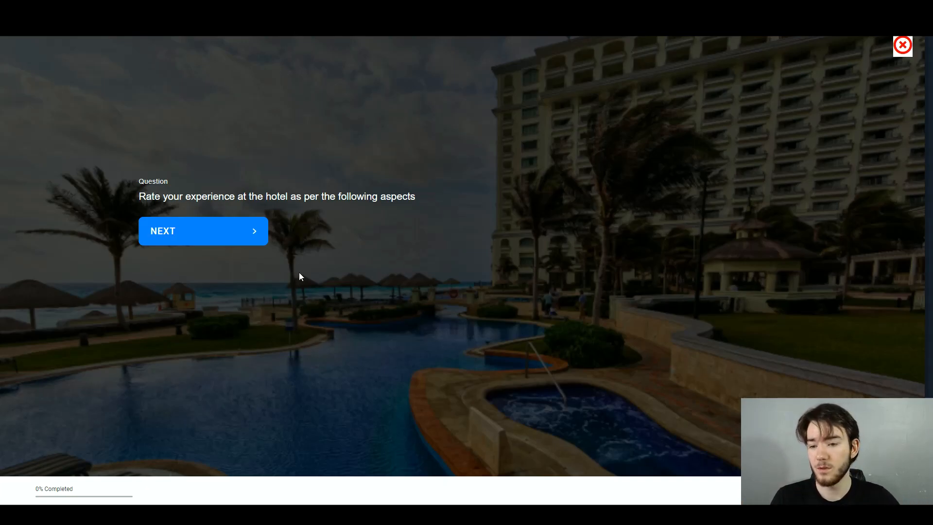
click(252, 230)
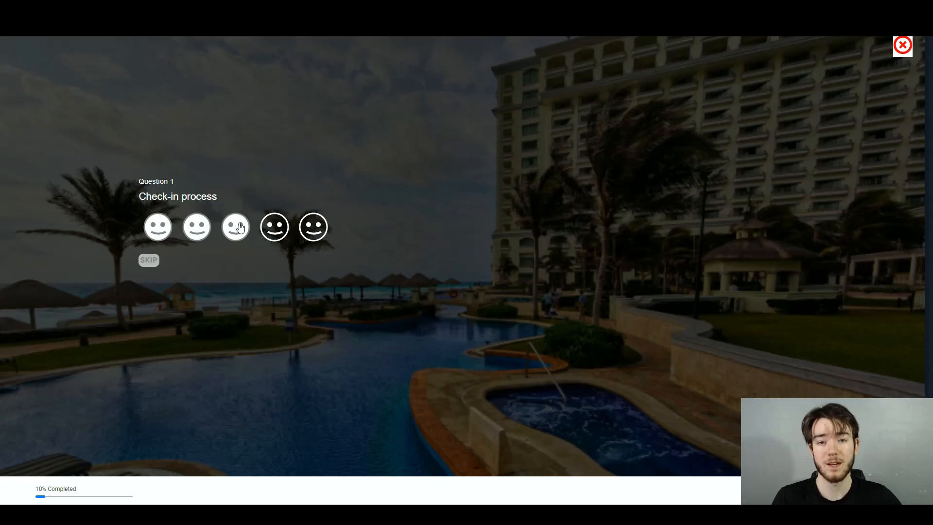
click(271, 233)
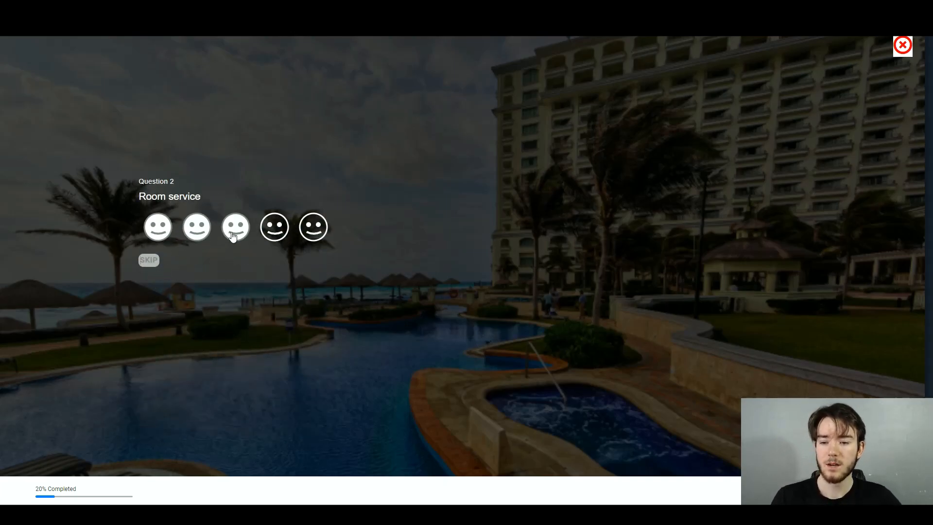
click(234, 226)
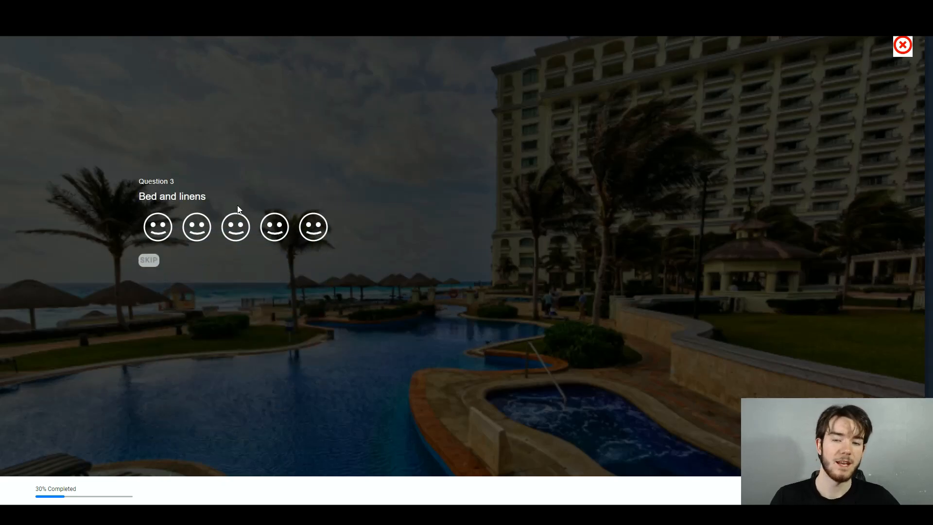